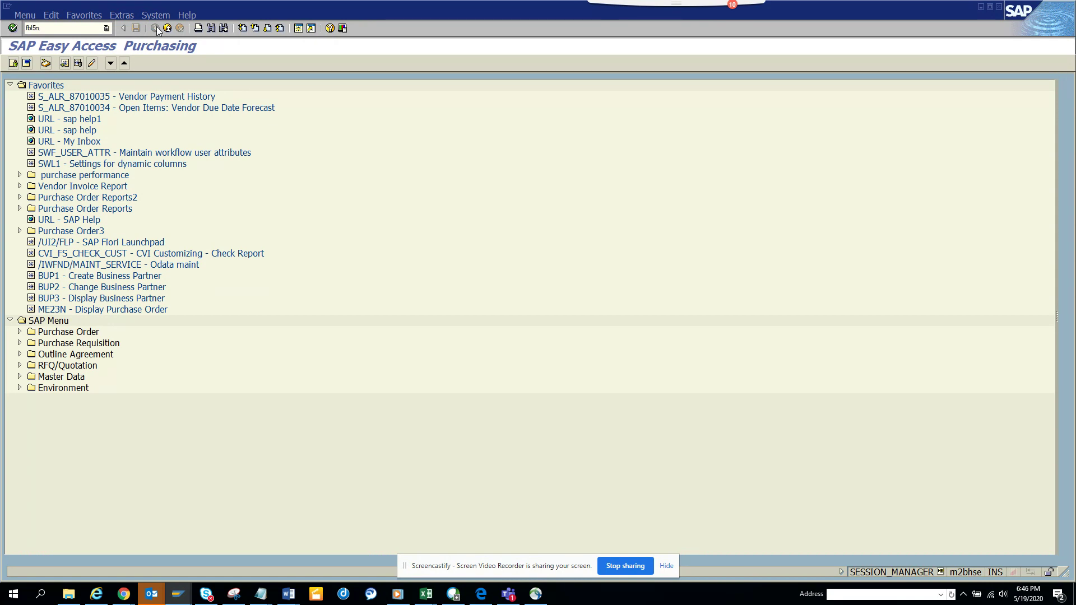
Step: Run transaction FBL5N to reach the Customer Line Item Display selection screen
key("Return")
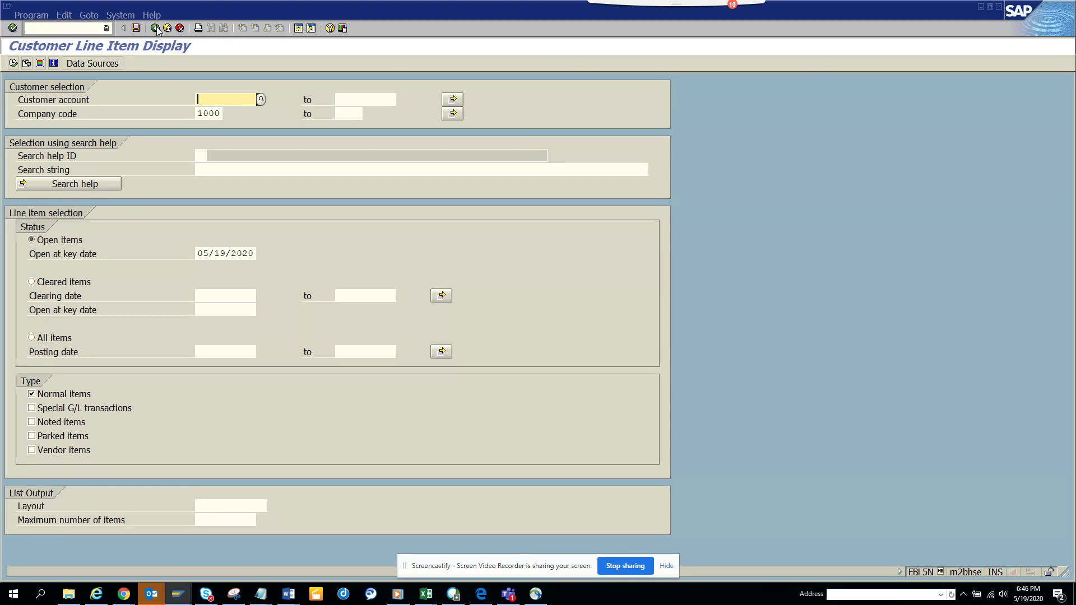
Step: Execute the report for company code 1000, listing 16 open items totaling 103,000.00 USD
left_click(13, 63)
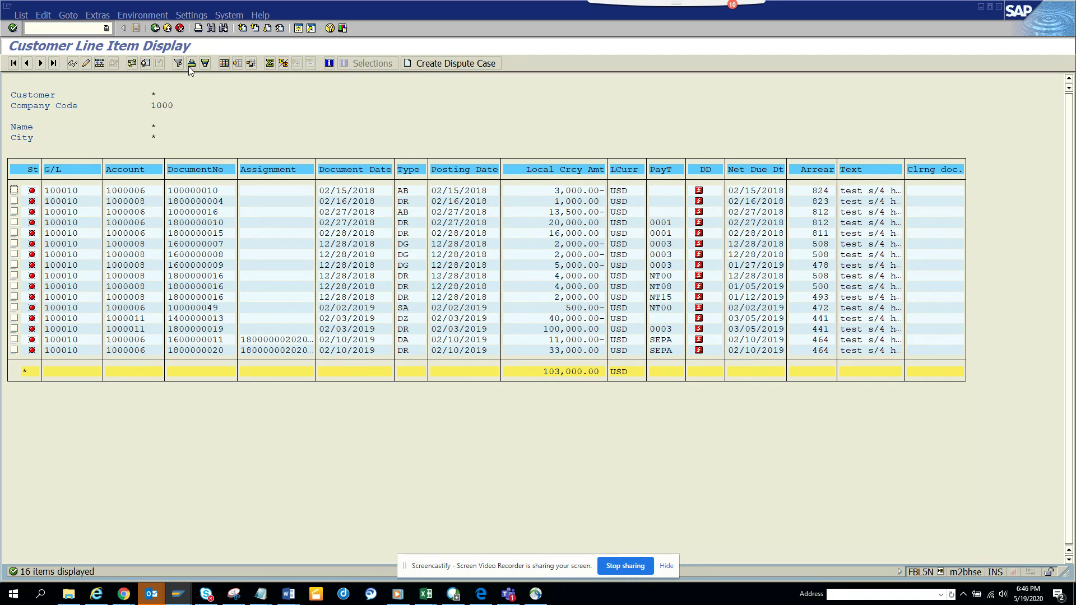
Step: Move the hidden Name 1 field into the displayed columns and apply the layout
left_click(225, 64)
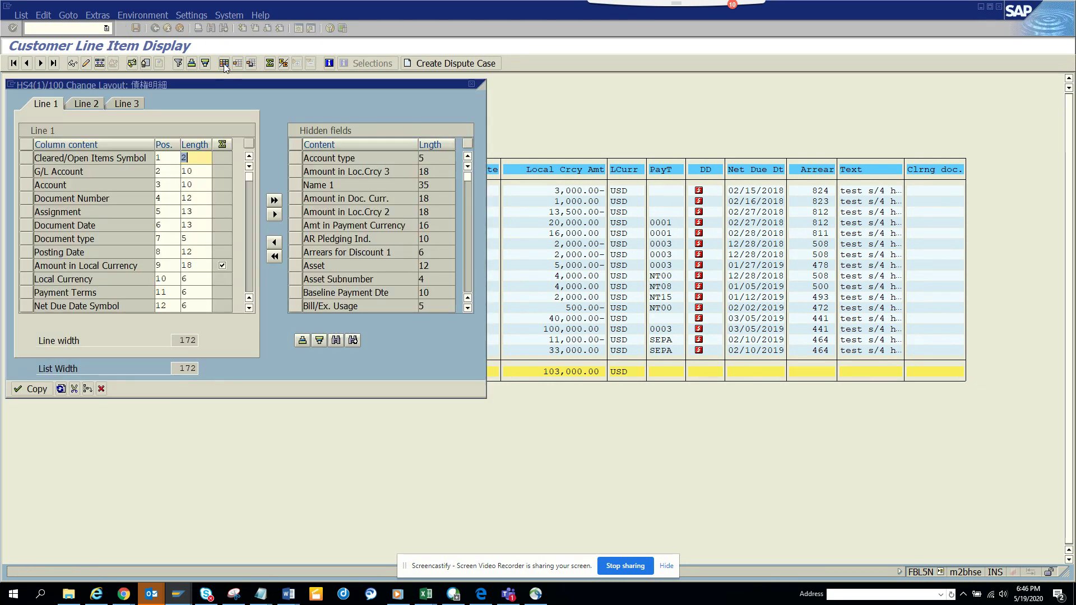
left_click(295, 186)
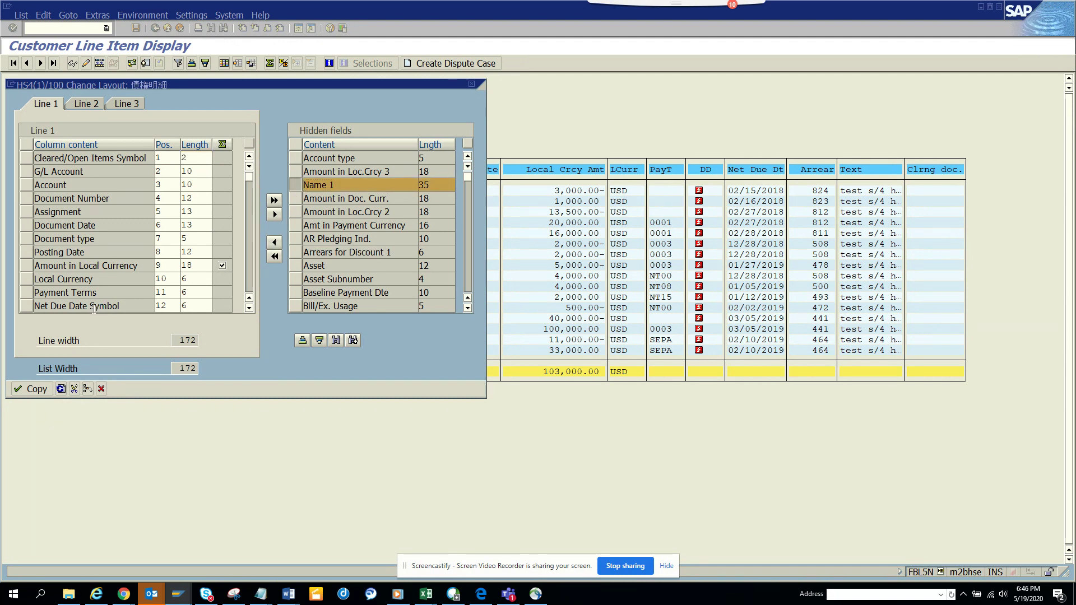
left_click_drag(94, 307, 95, 309)
left_click(34, 389)
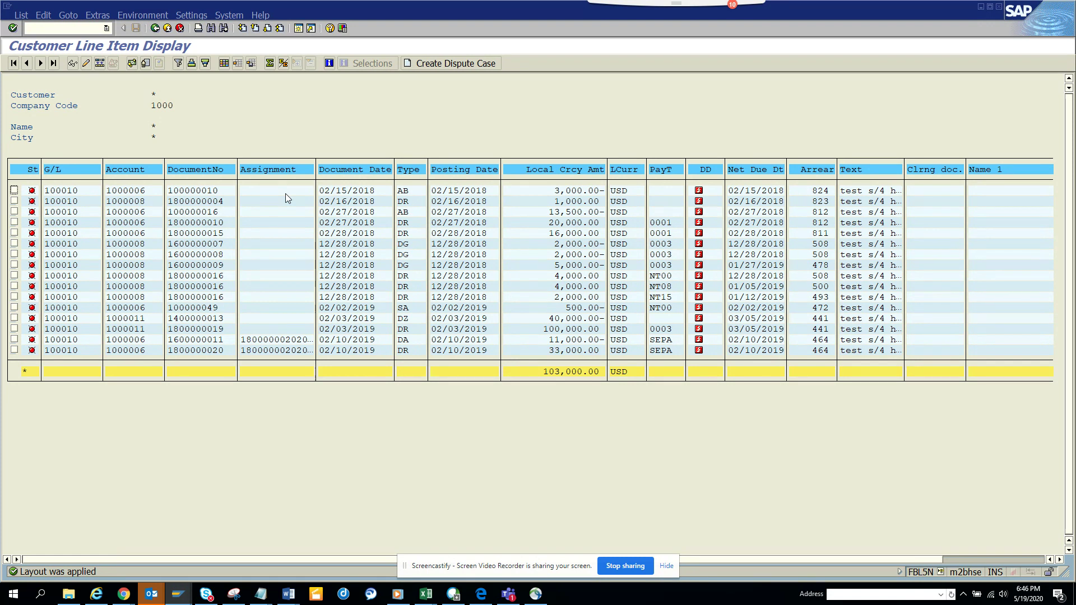
left_click(224, 63)
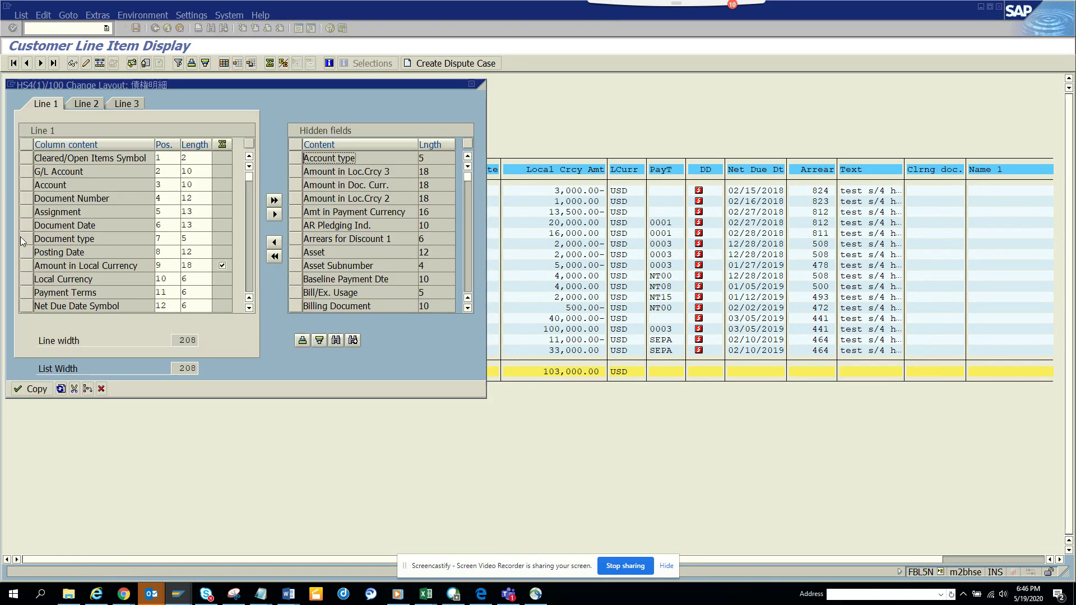
Step: Set Amount in Local Currency to position 6 so it follows Assignment
left_click(27, 266)
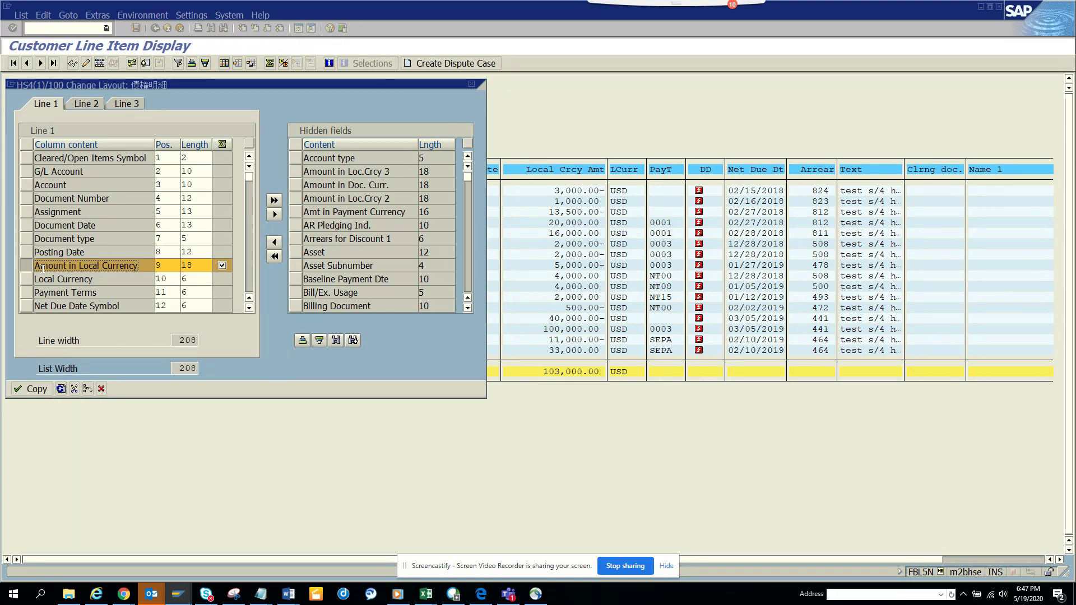
double_click(175, 266)
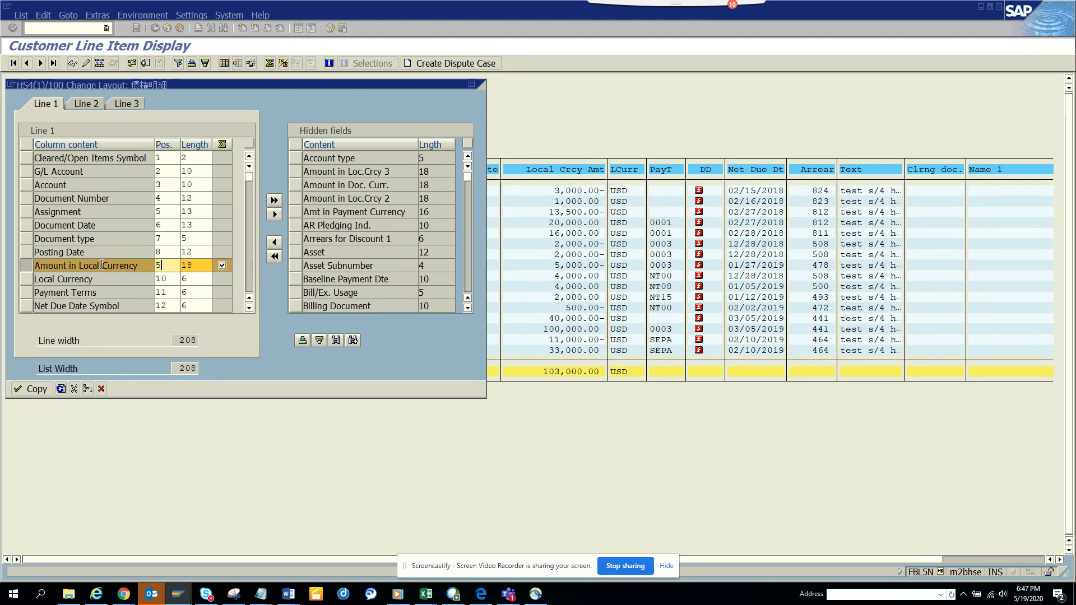
type("6")
key("Return")
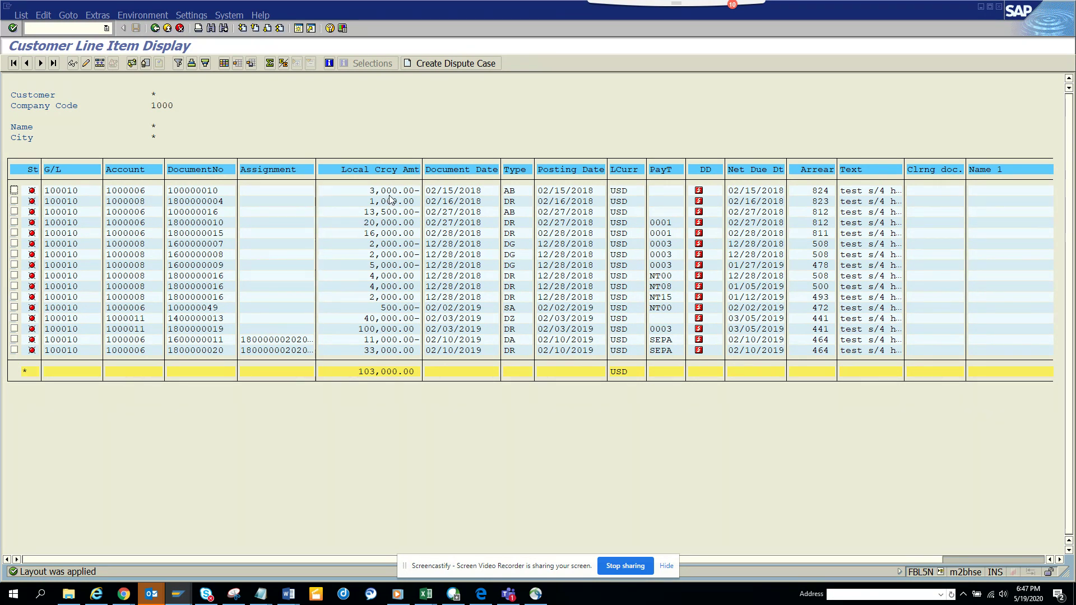
Step: Rerun the report without Name 1 and again place Amount in Local Currency after Assignment
left_click(155, 28)
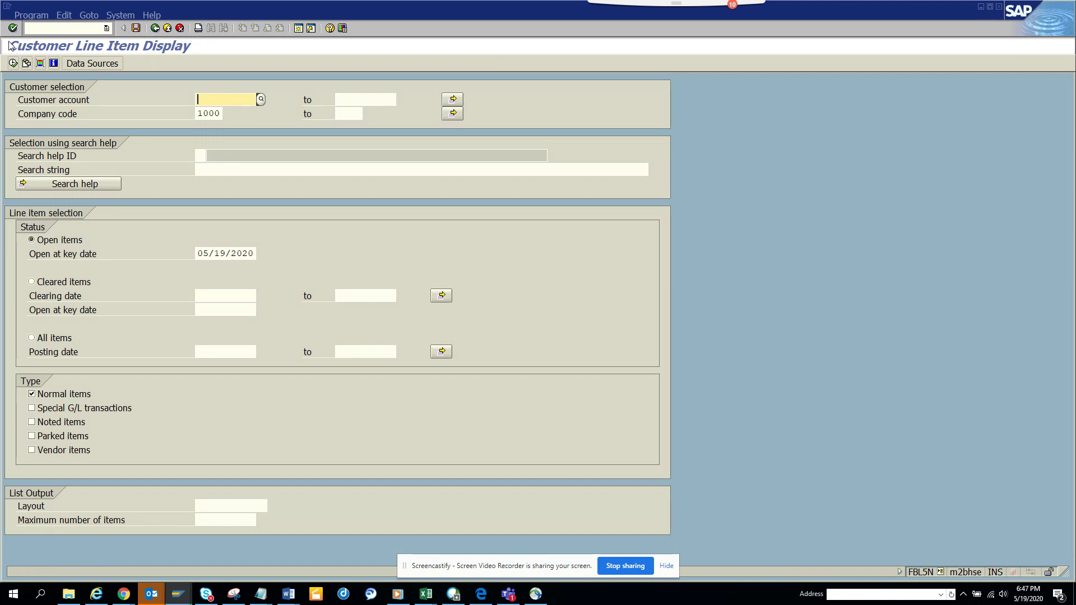
left_click(12, 63)
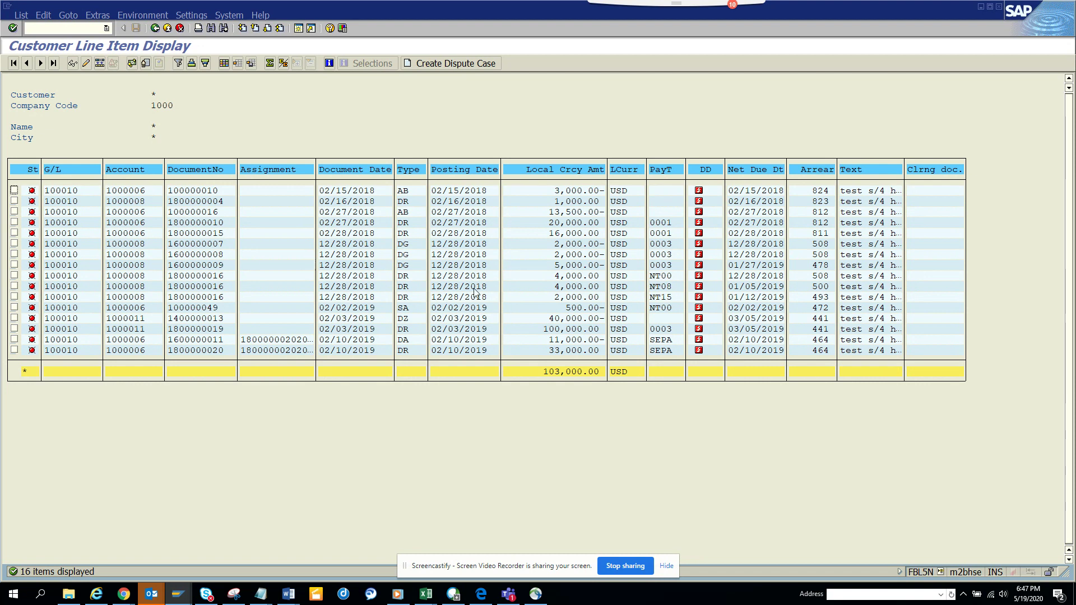
left_click(224, 63)
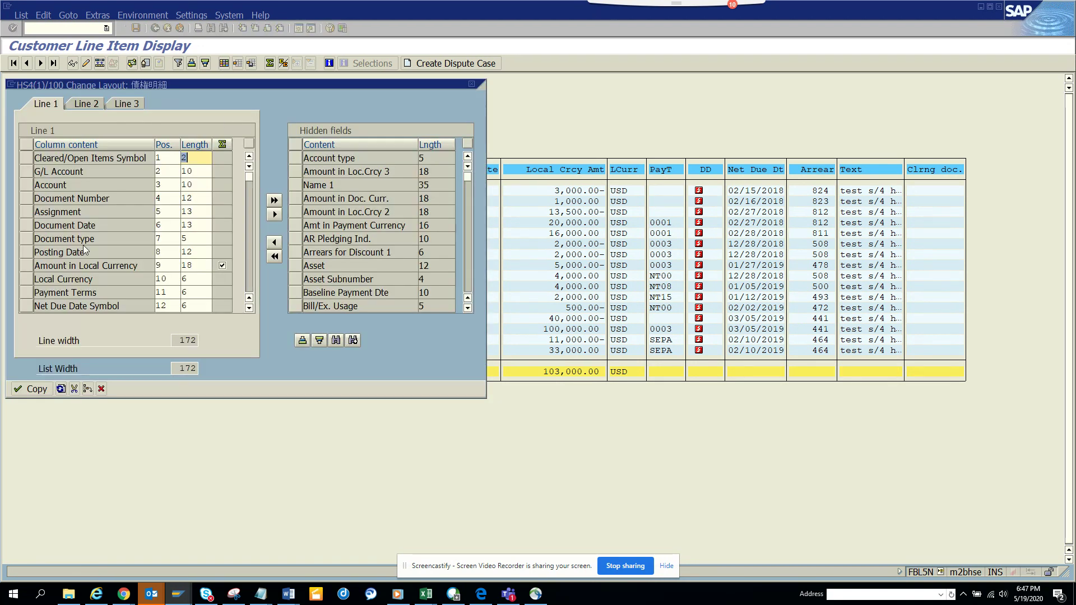
left_click(27, 267)
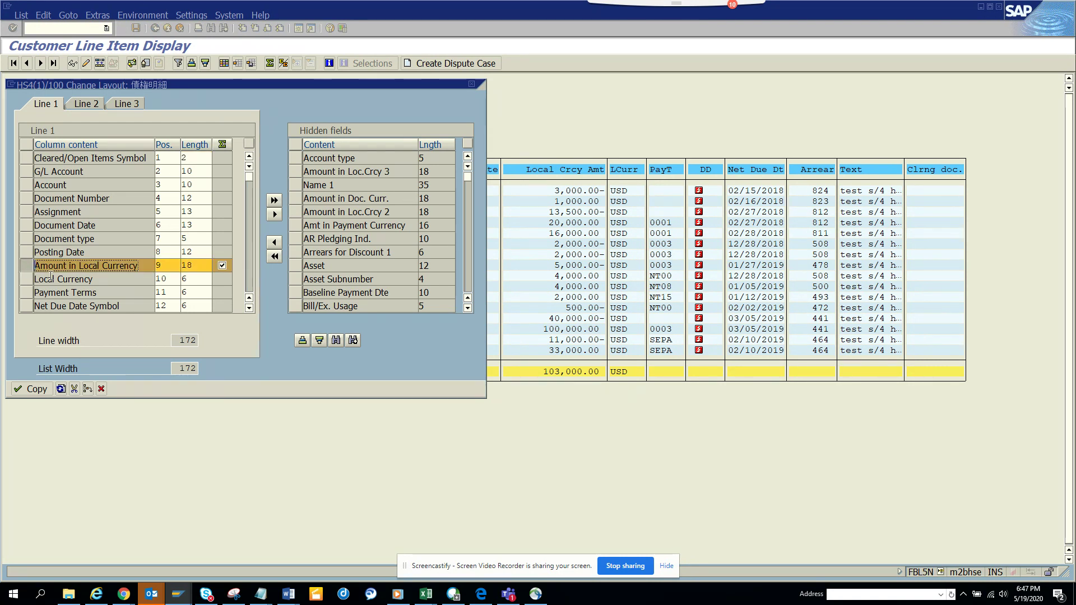
key("Tab")
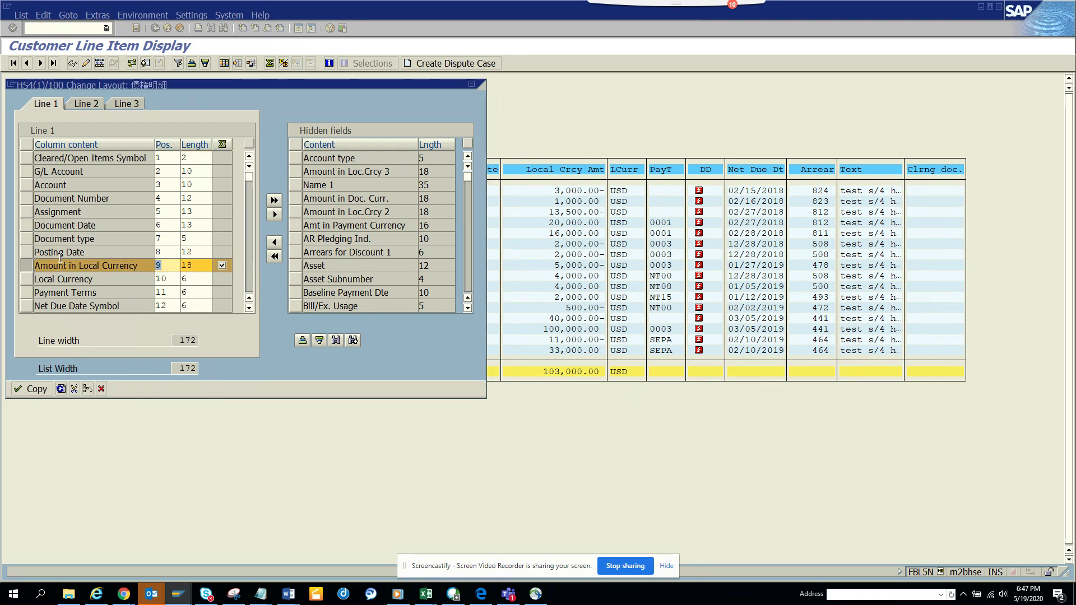
key("Return")
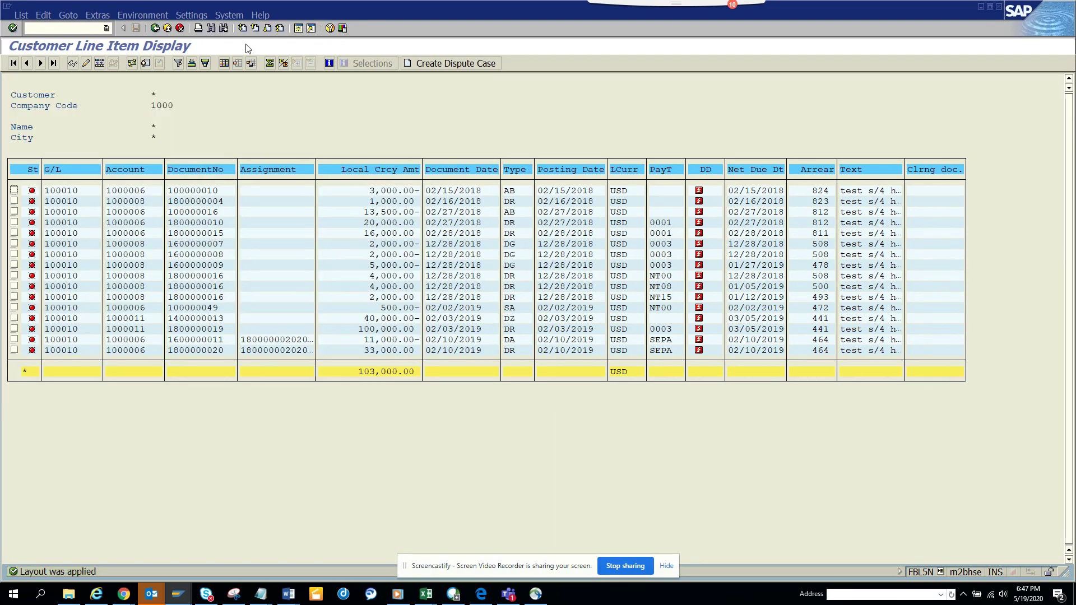
left_click(250, 64)
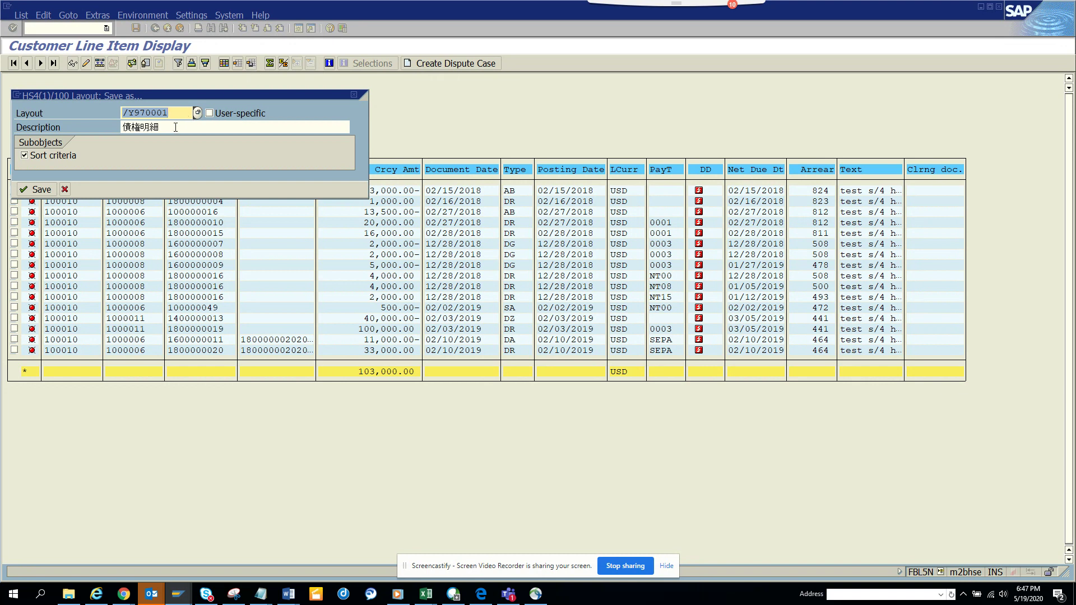
Step: Save the column arrangement as user-specific layout 'amount' with description 'amount'
left_click(130, 113)
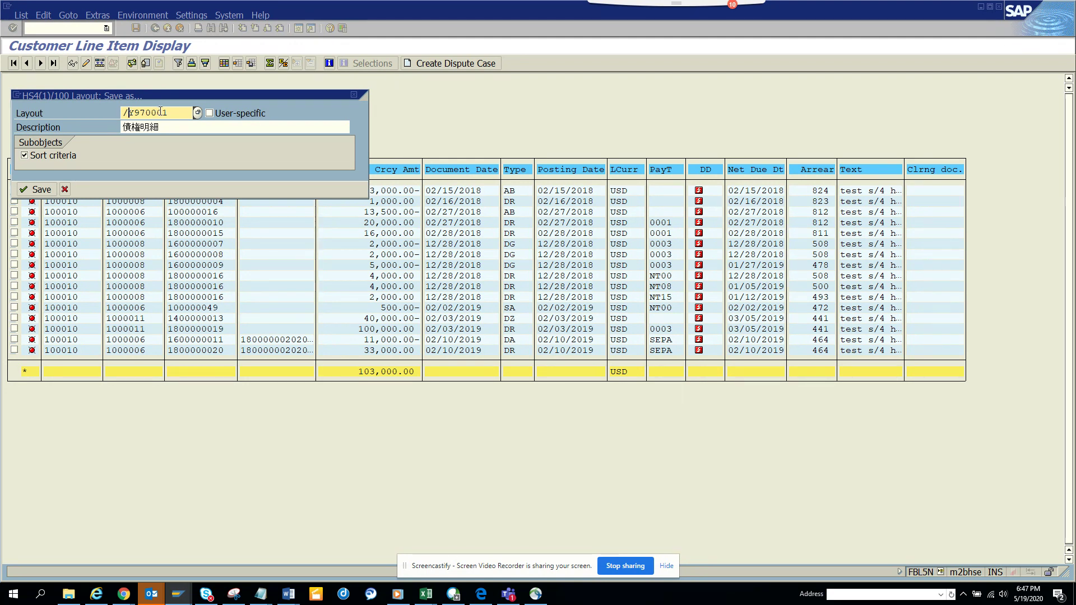
left_click_drag(182, 114, 94, 103)
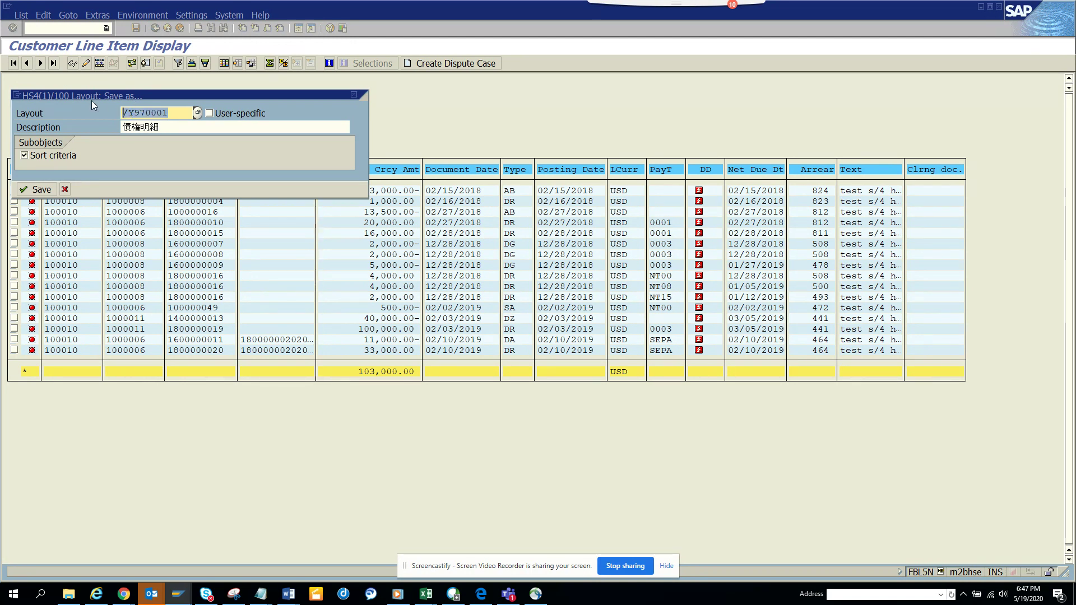
type("amount")
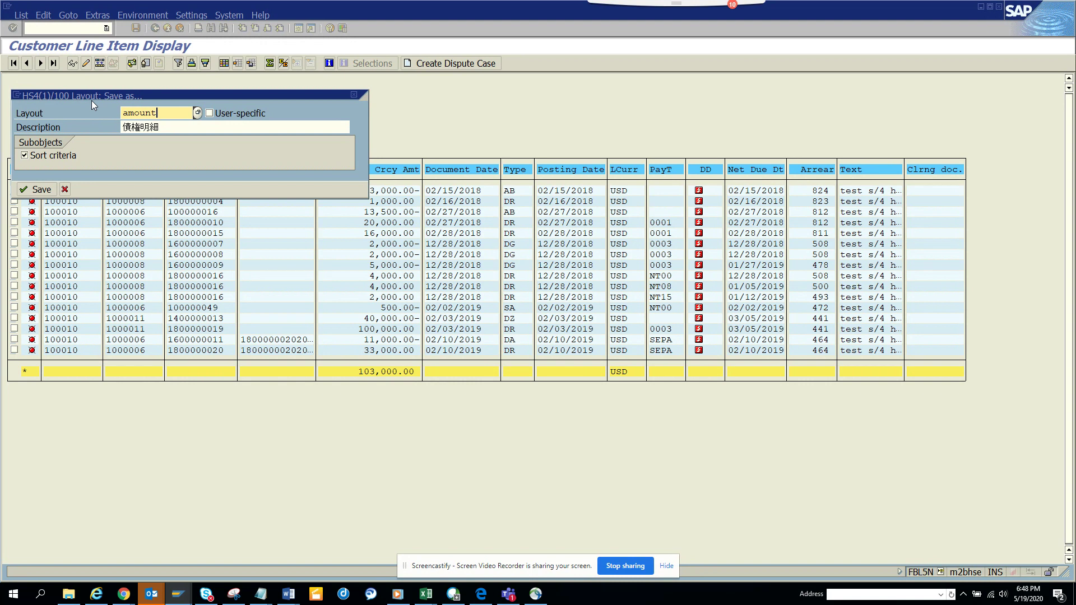
left_click(214, 114)
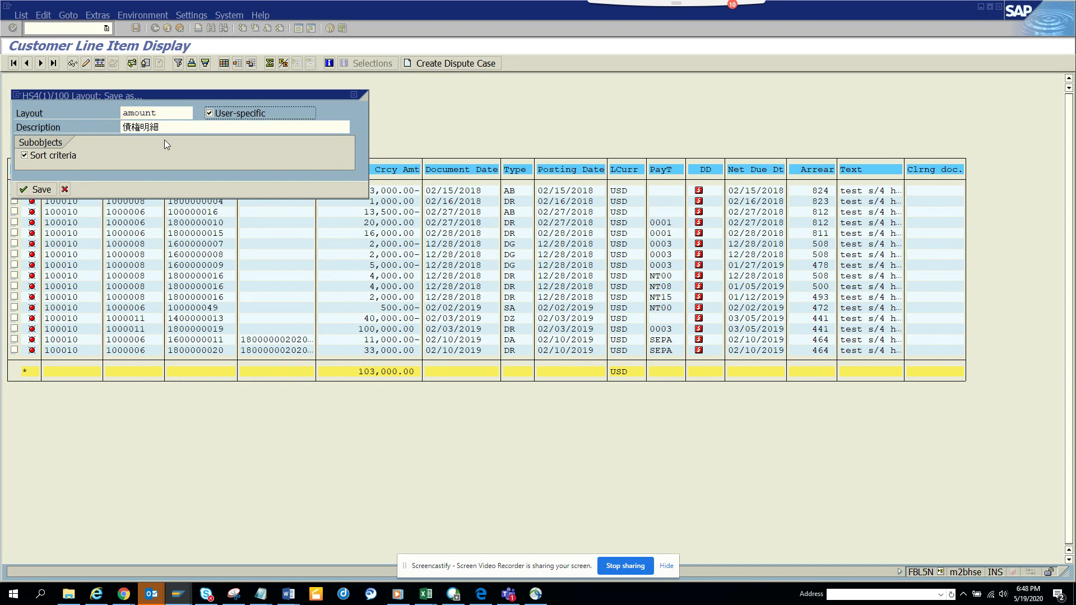
left_click_drag(172, 126, 128, 130)
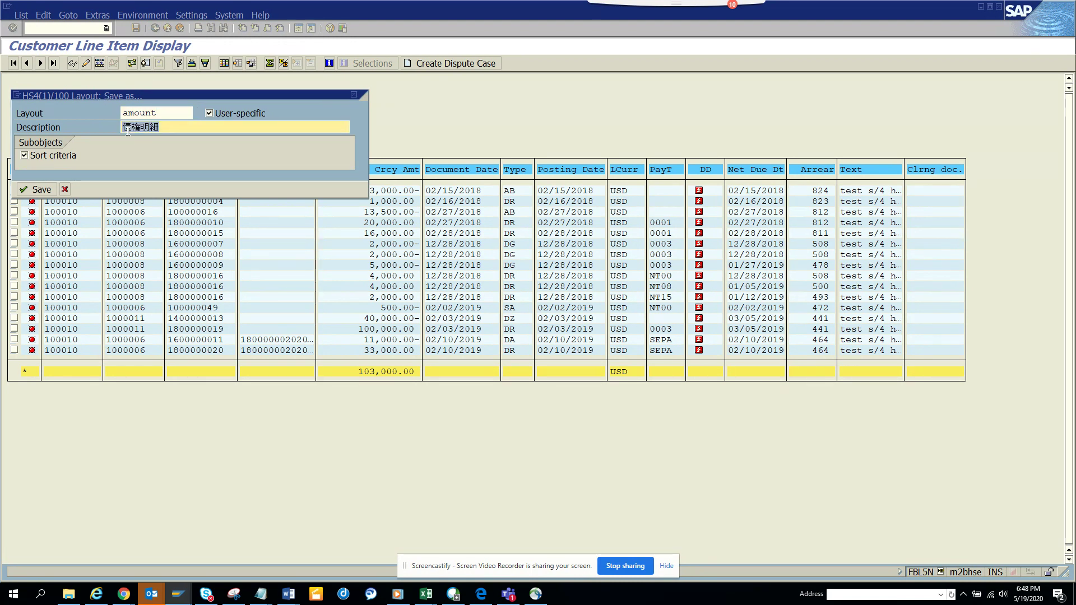
type("amount")
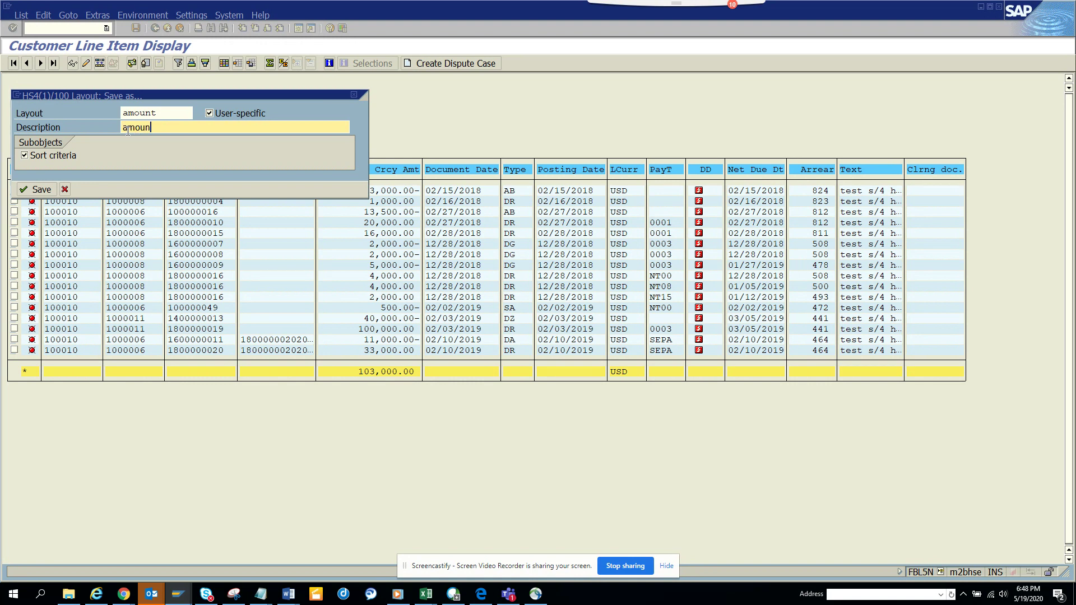
left_click(36, 190)
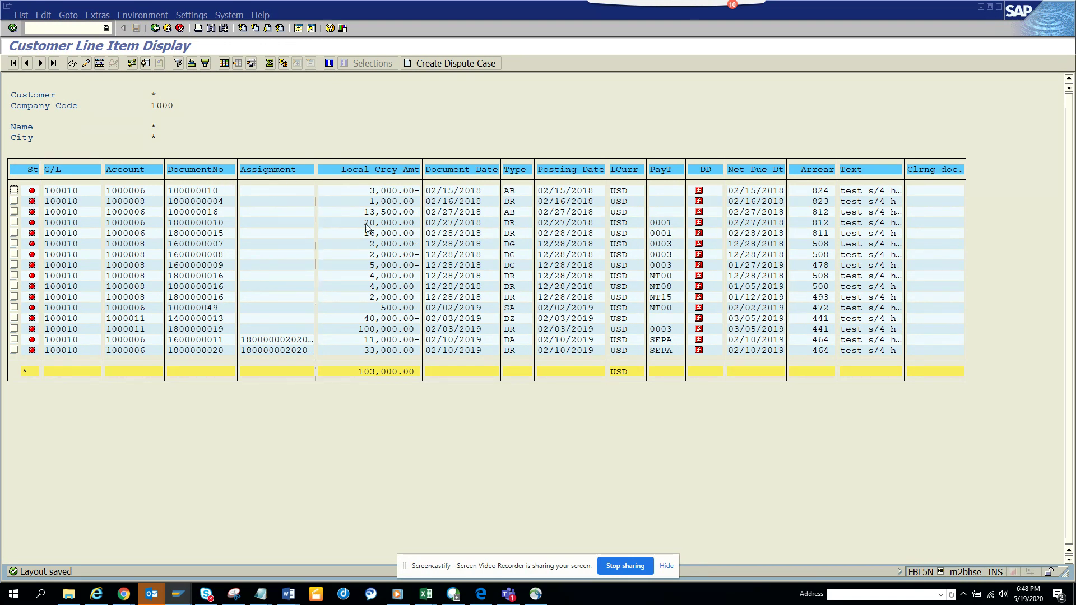
left_click(154, 28)
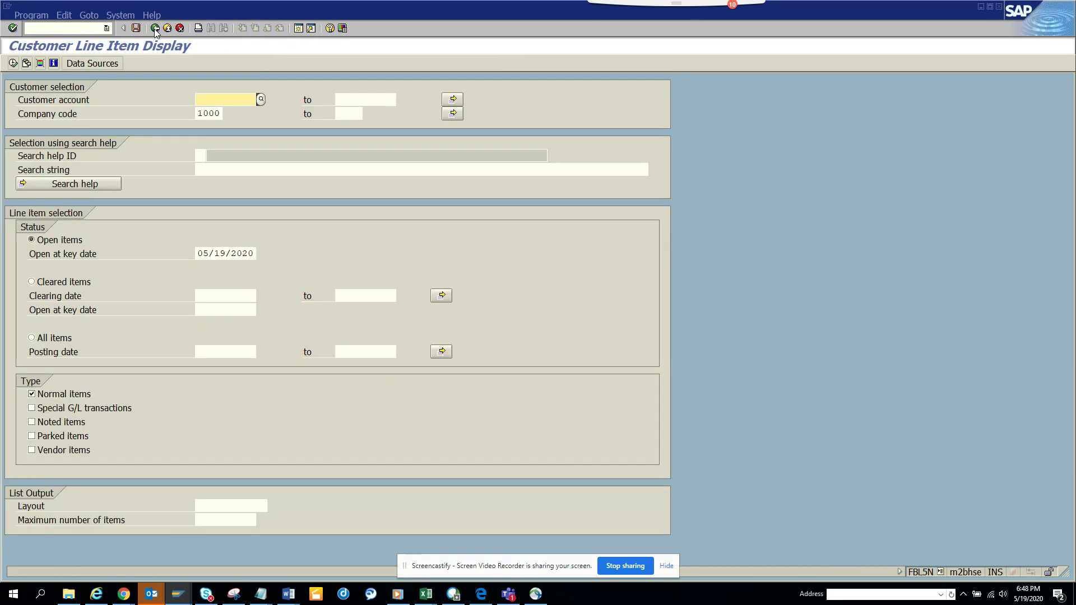
Step: Choose the AMOUNT layout from the Layout value help and execute the report
left_click(254, 506)
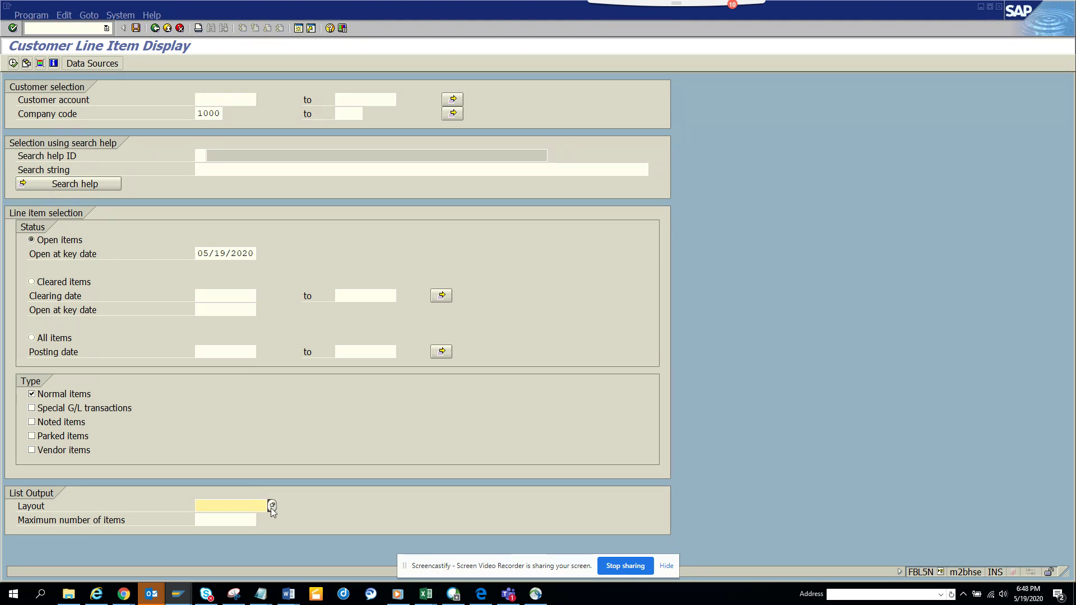
left_click(271, 507)
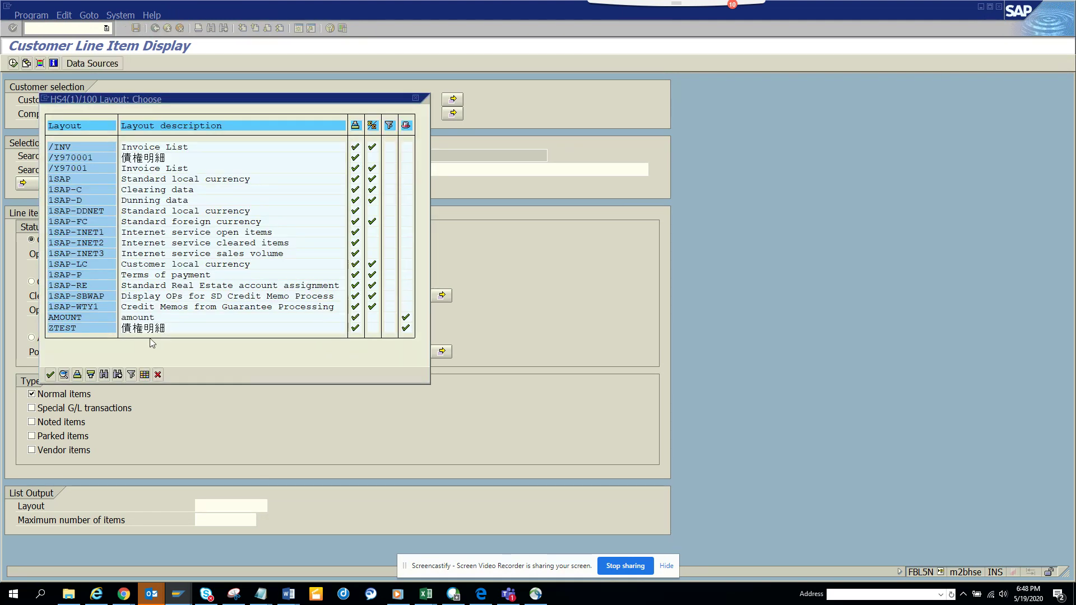
double_click(144, 318)
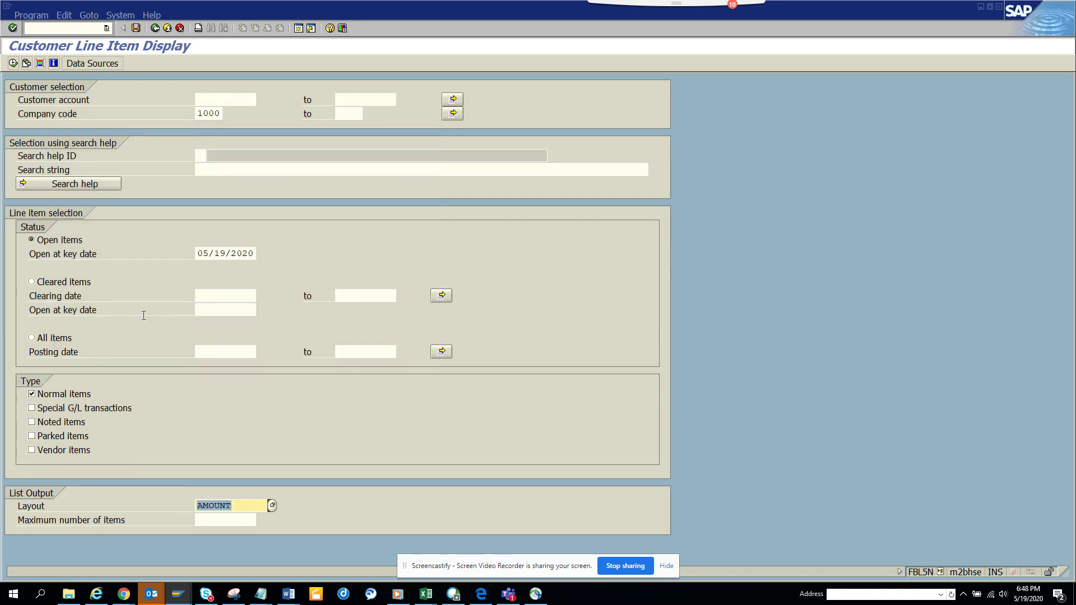
left_click(13, 63)
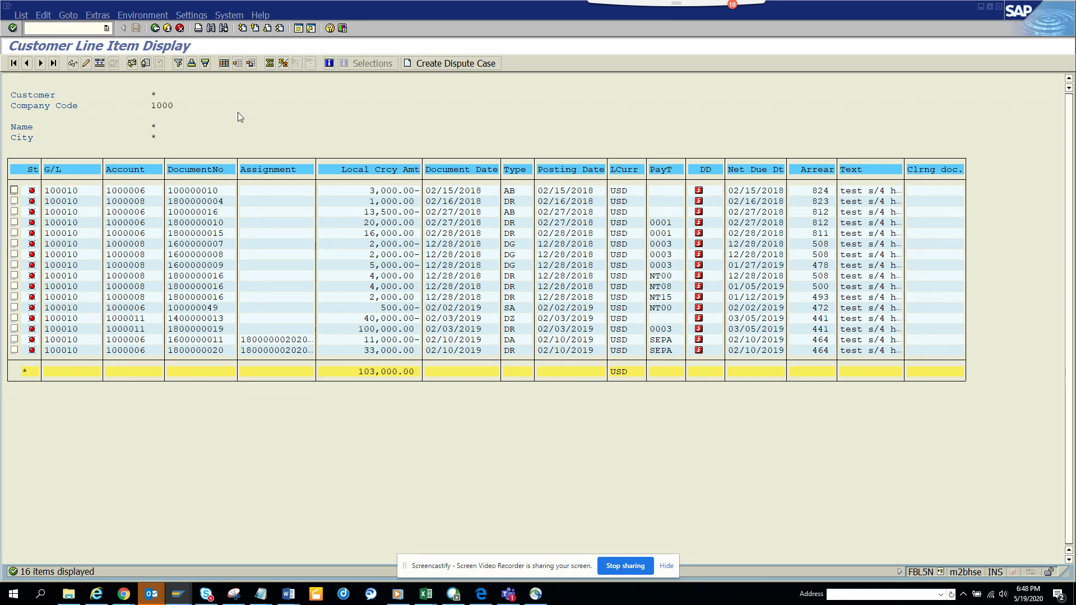
left_click(227, 63)
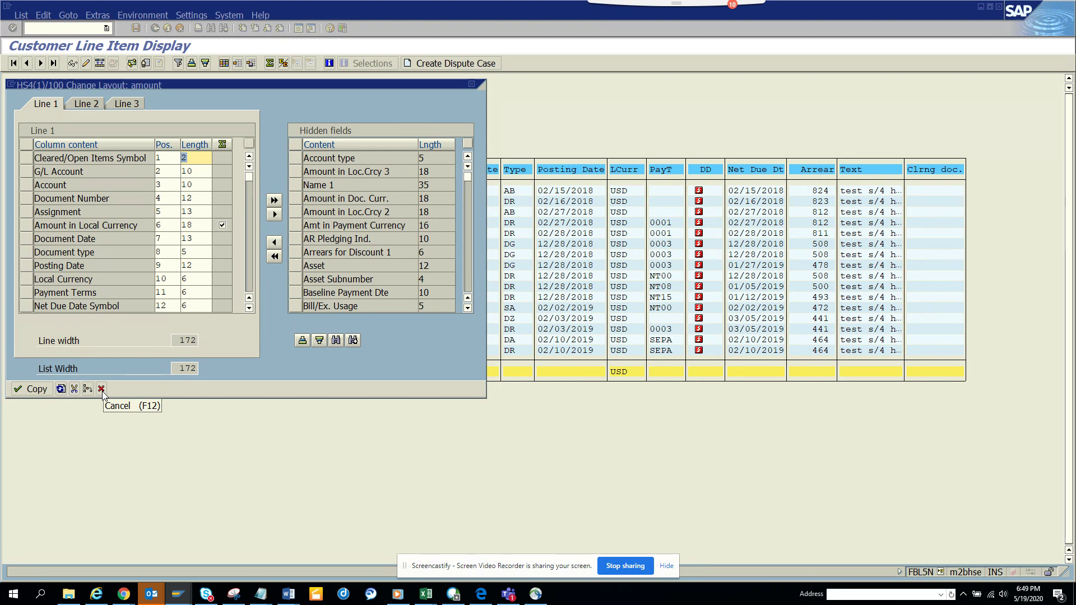
left_click(102, 388)
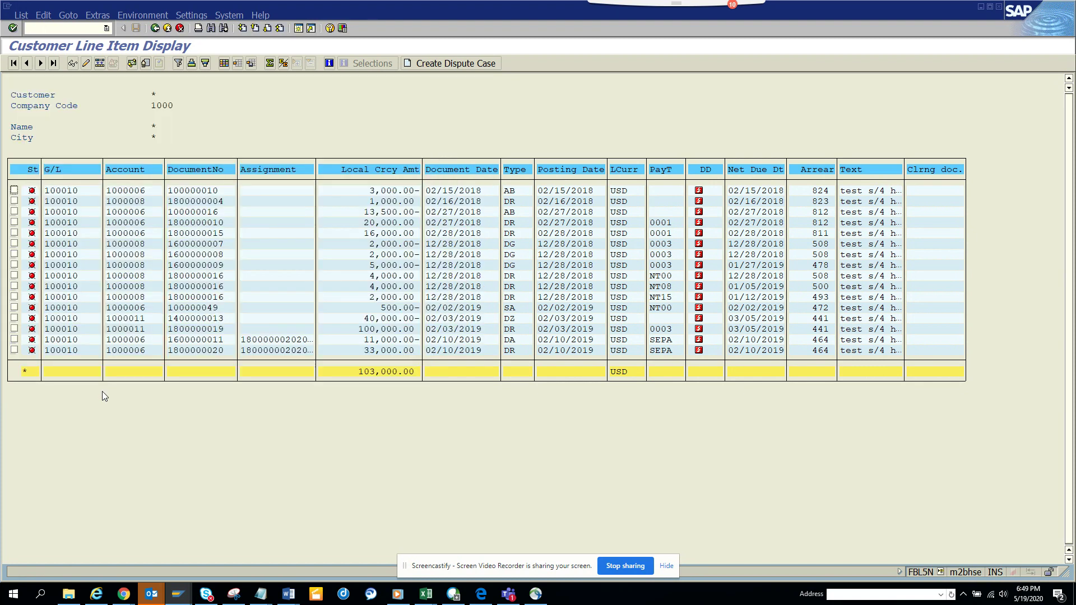